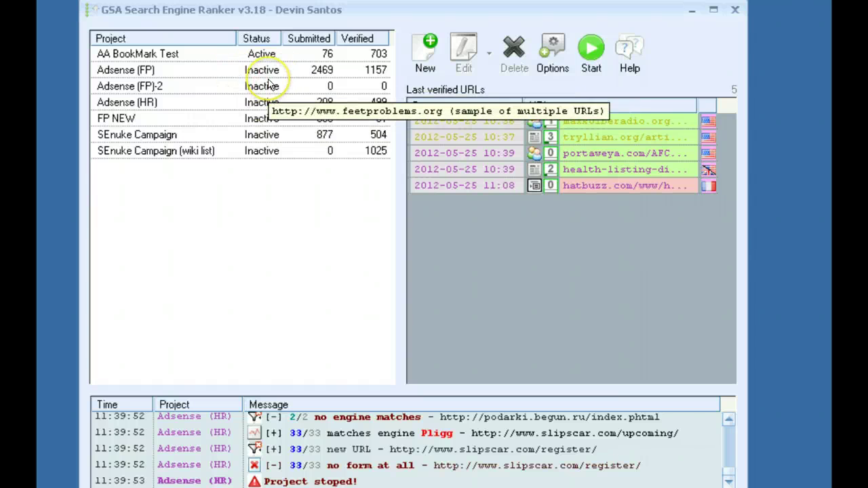
right_click(274, 154)
mouse_move(329, 212)
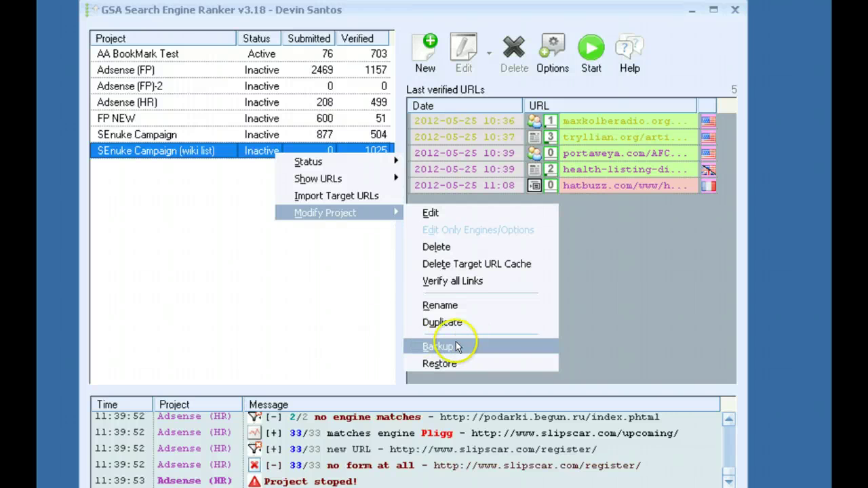
click(356, 298)
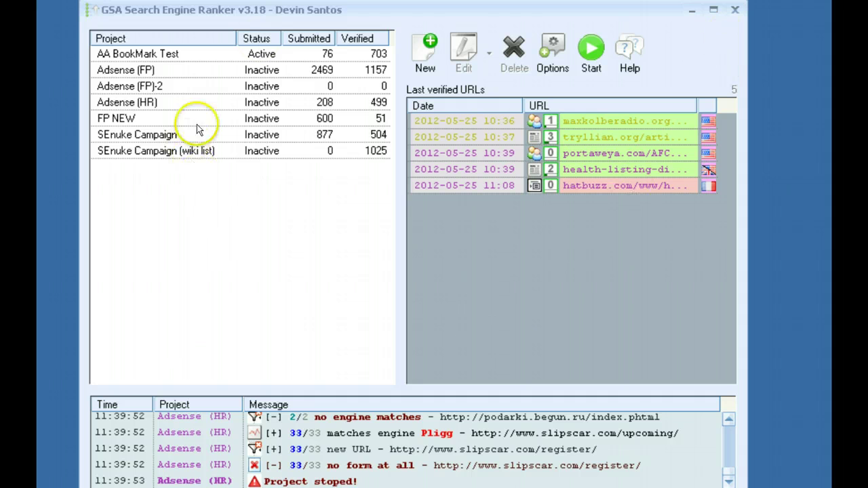
drag(247, 226, 258, 194)
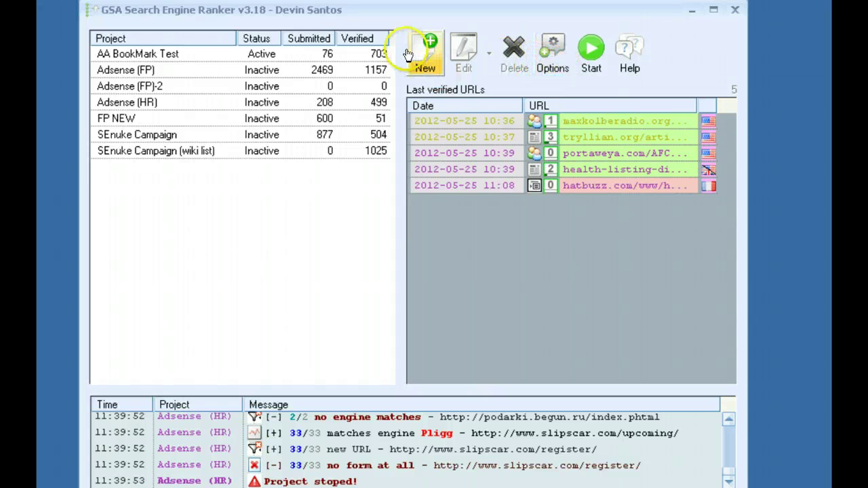
Step: Open the program settings and review the submission thread count and HTML timeout
click(554, 65)
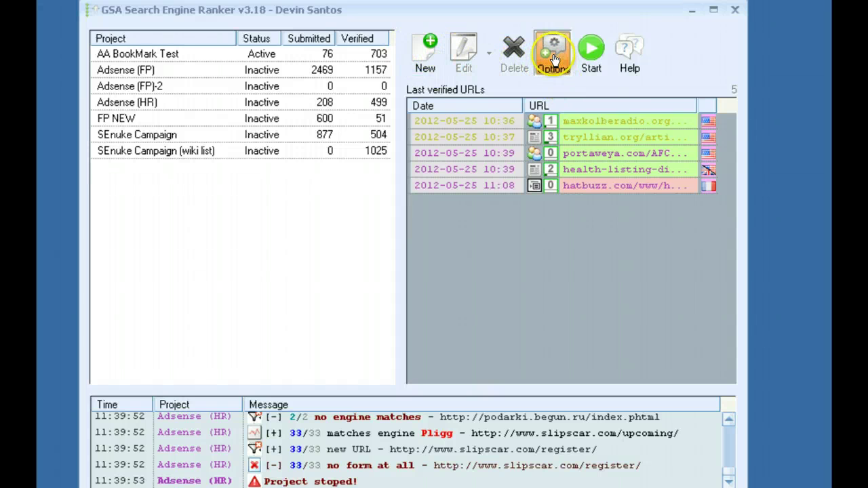
drag(312, 13, 313, 50)
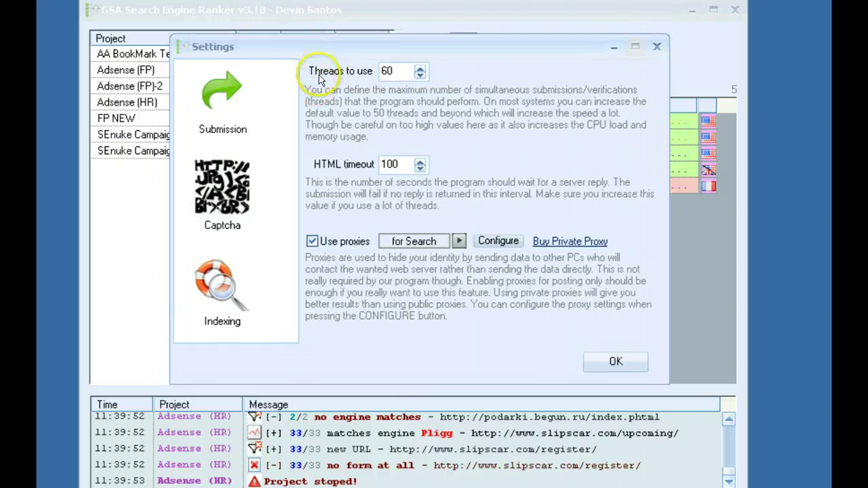
click(231, 99)
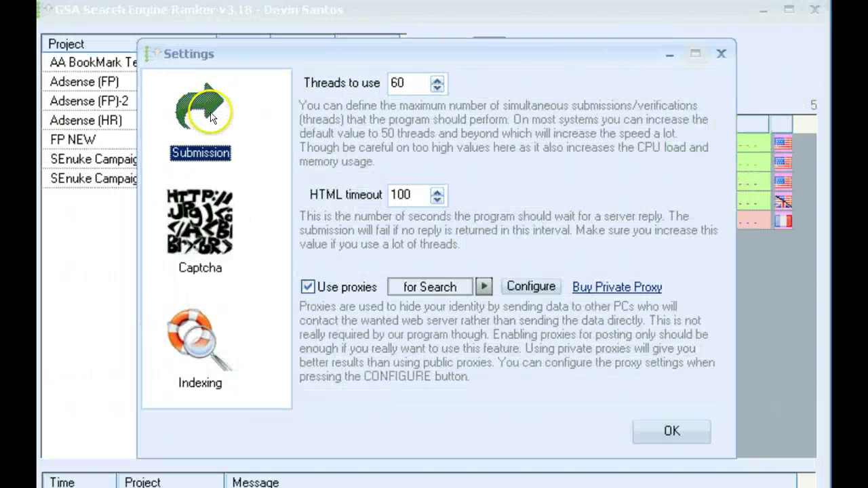
click(415, 86)
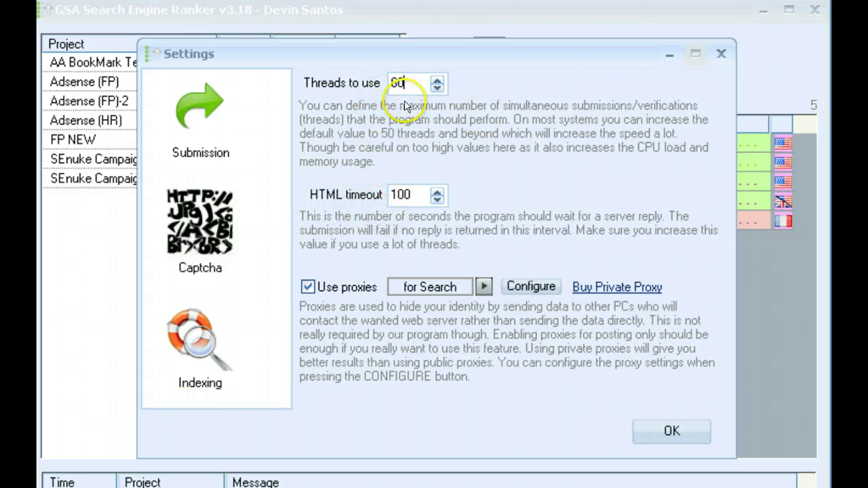
double_click(397, 195)
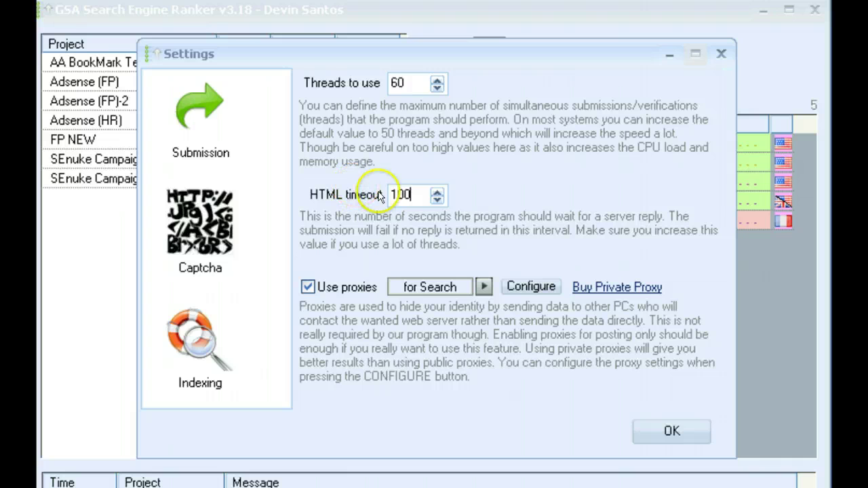
double_click(399, 83)
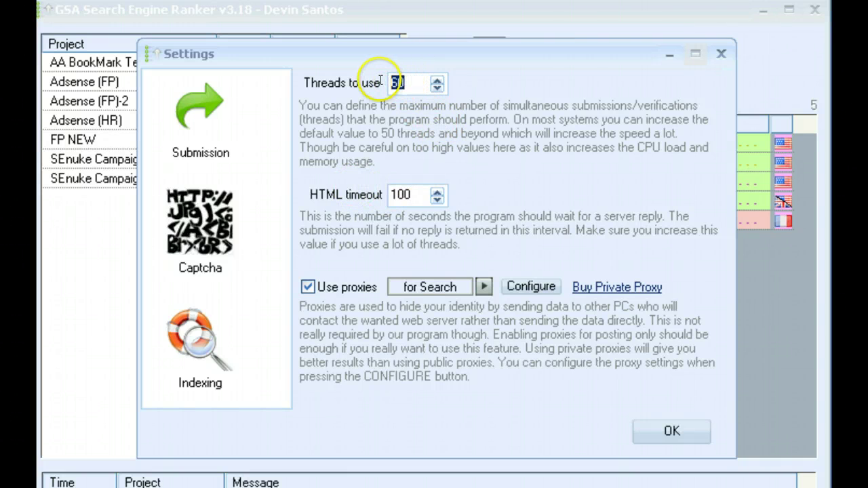
click(410, 197)
click(398, 195)
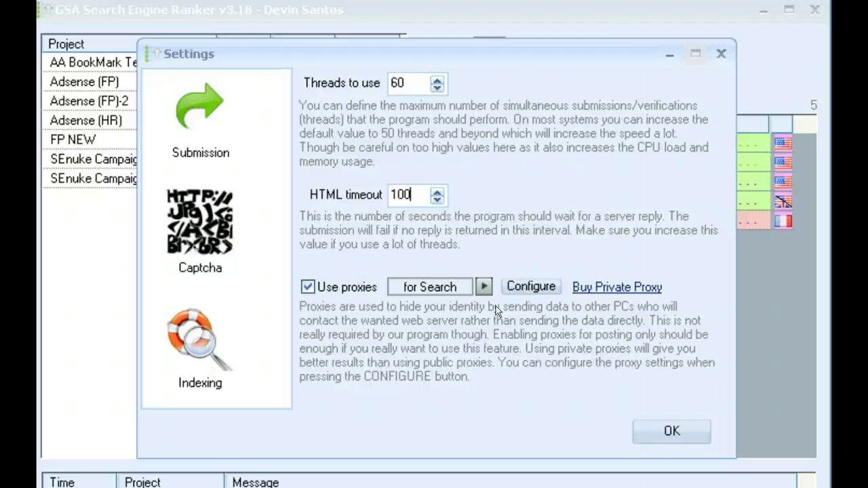
Step: Turn proxy use off and back on, and switch its scope to Everywhere and to posting only
click(333, 288)
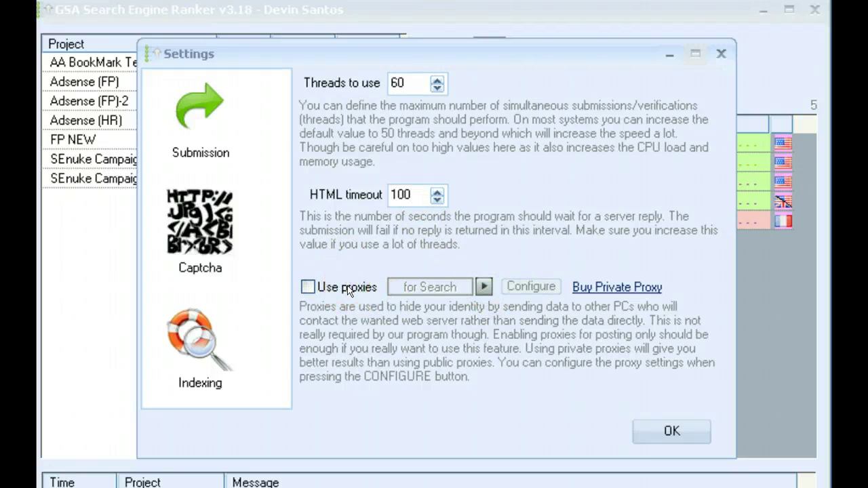
click(349, 291)
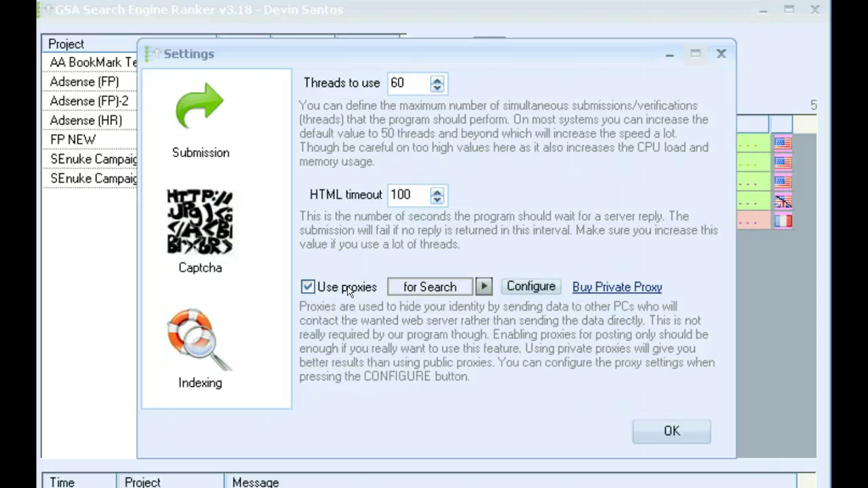
click(427, 291)
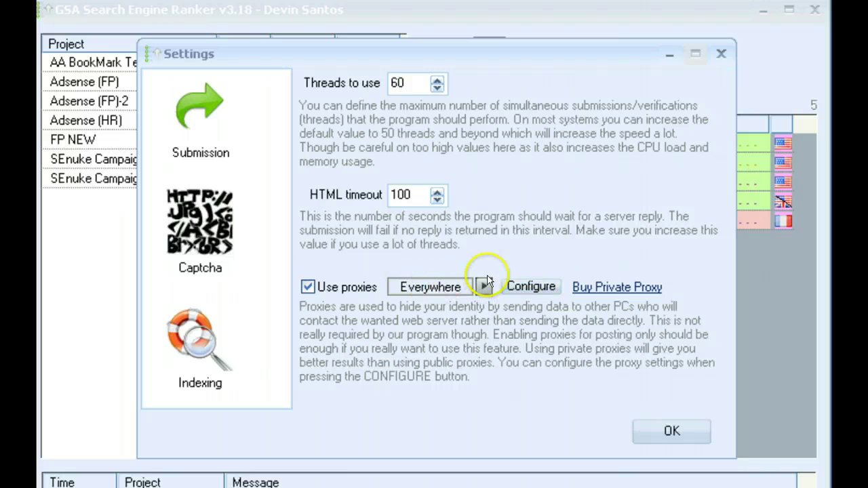
click(448, 289)
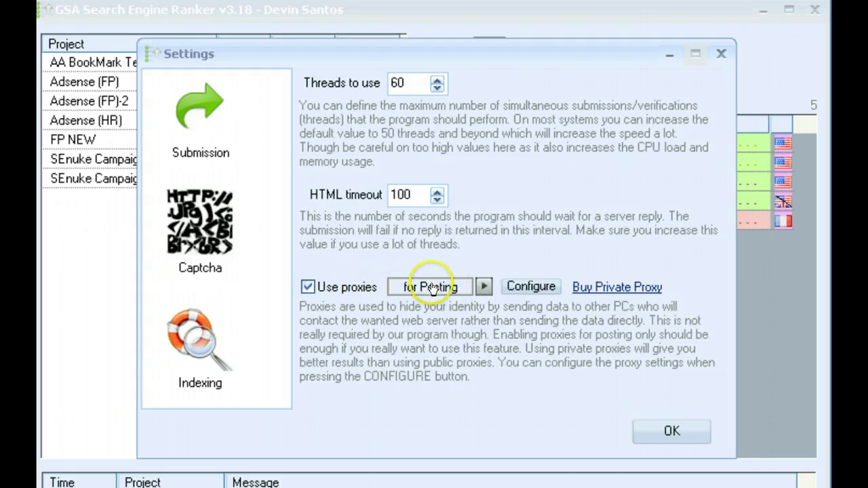
Step: Open the proxy configuration and examine the available proxy sites and the URL entry for adding one, cancelling without changes
click(519, 287)
drag(451, 124, 401, 79)
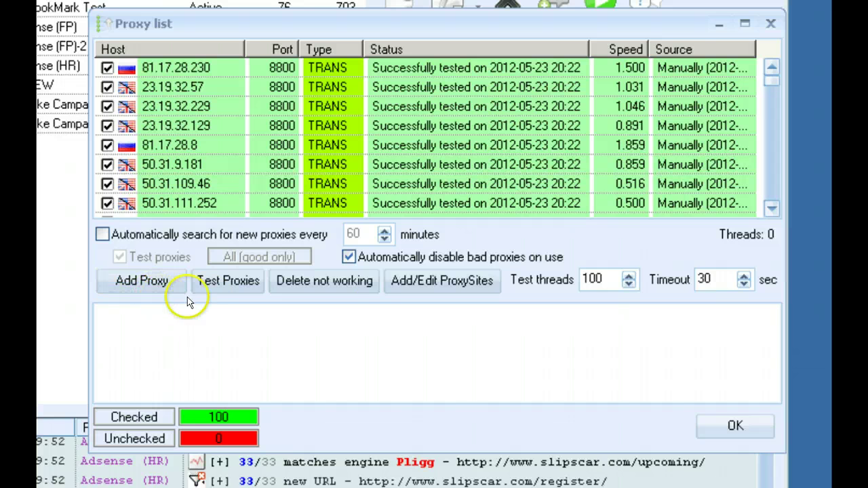
click(416, 287)
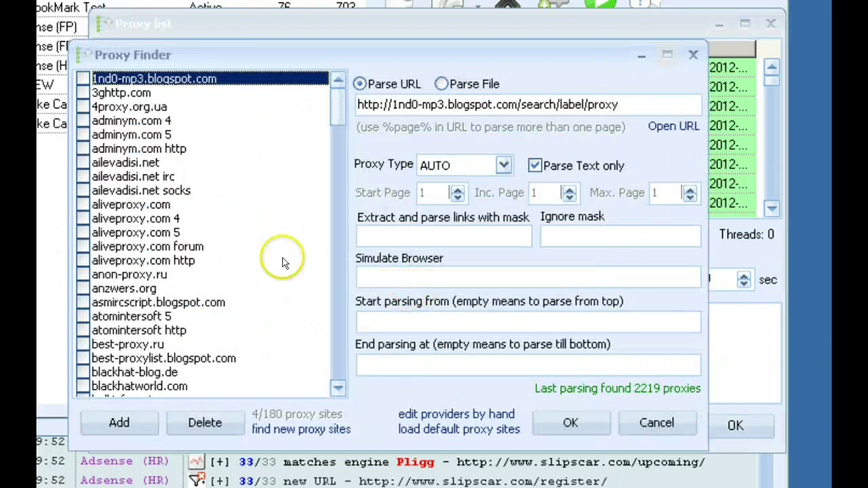
click(136, 424)
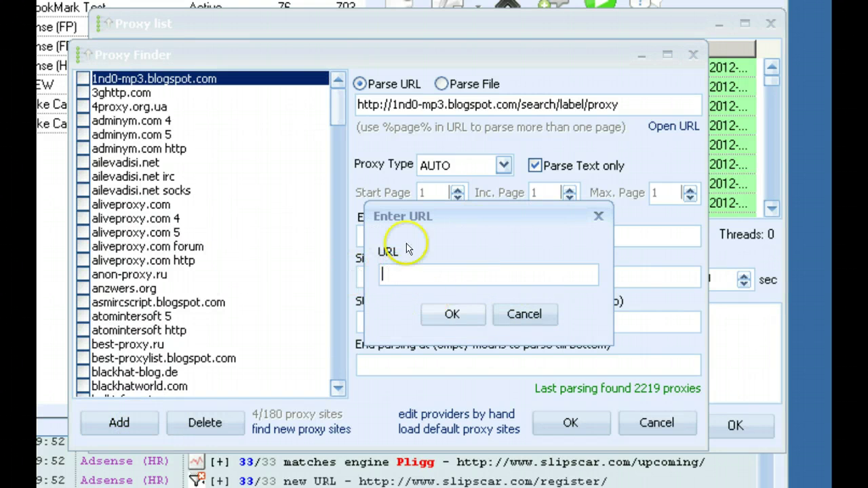
click(526, 312)
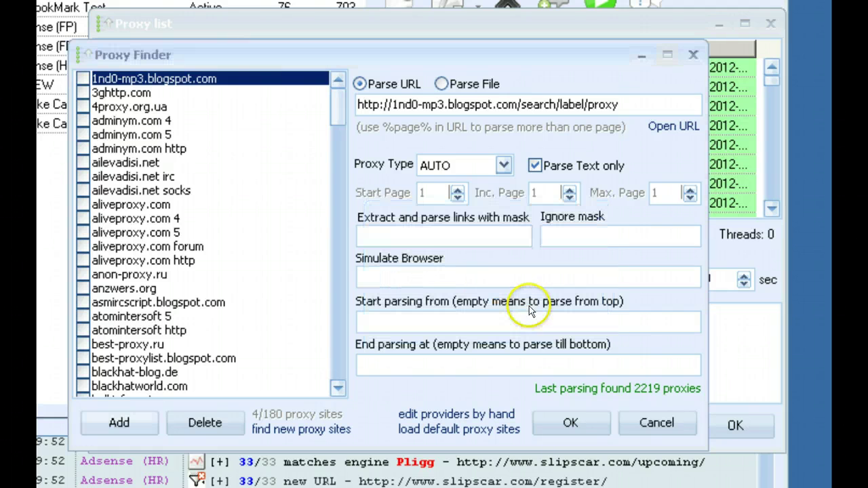
drag(333, 147, 338, 183)
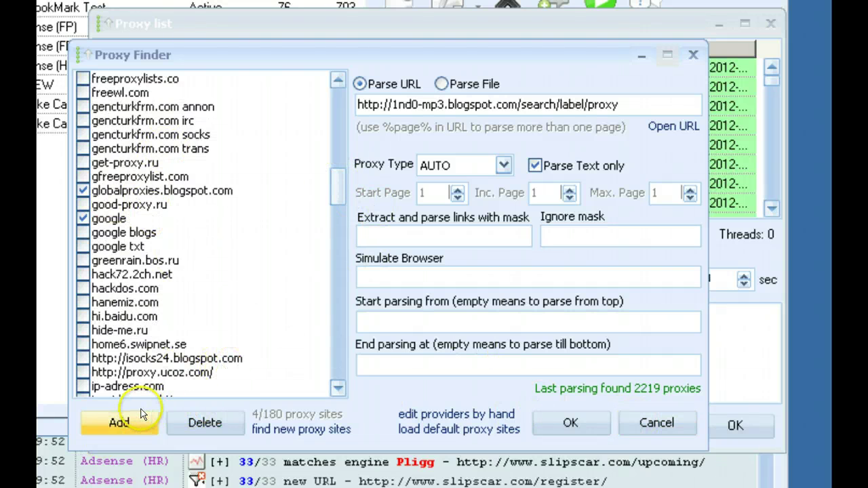
click(657, 423)
Step: Examine the available ways of adding proxies and close the proxy list
click(141, 280)
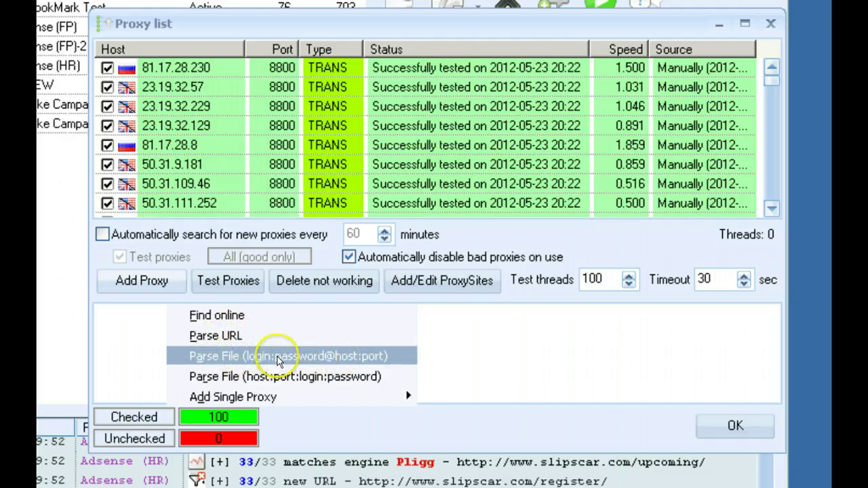
mouse_move(275, 399)
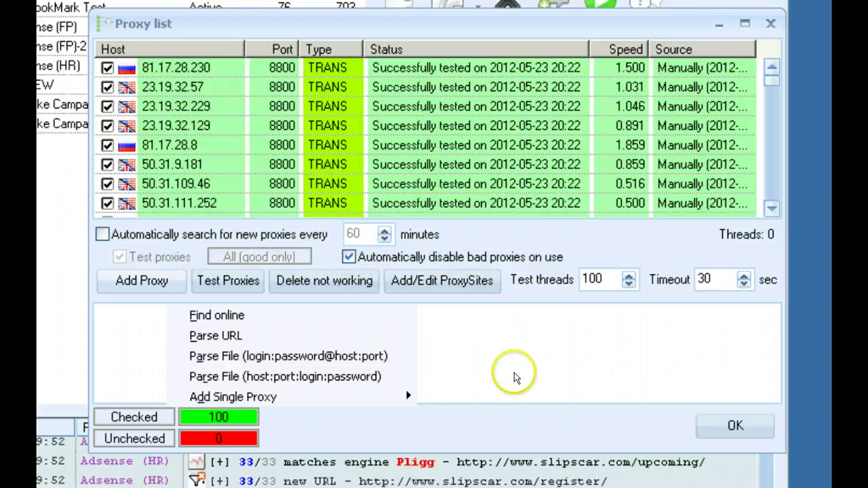
click(522, 354)
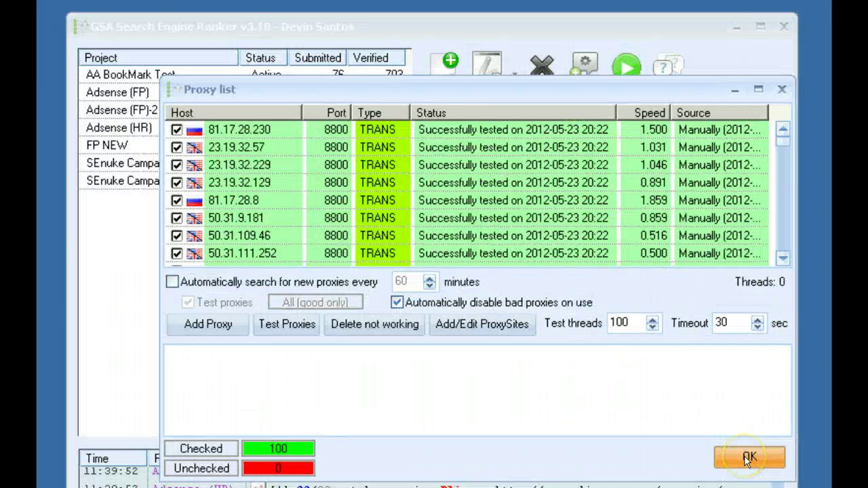
click(750, 459)
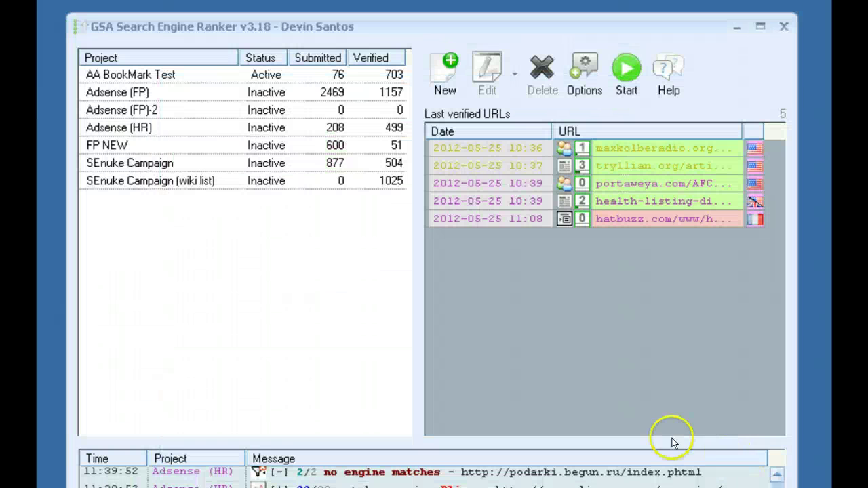
Step: Start a new project and check all United States search engines in its options
click(448, 80)
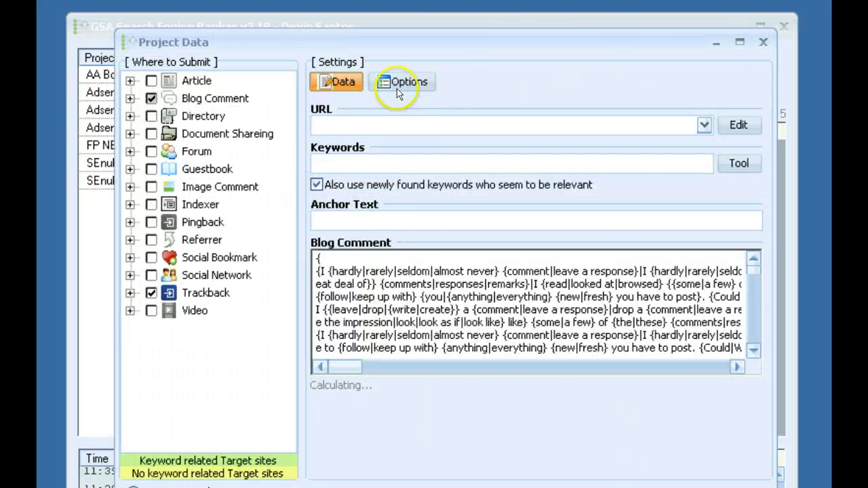
click(399, 86)
drag(761, 234, 767, 295)
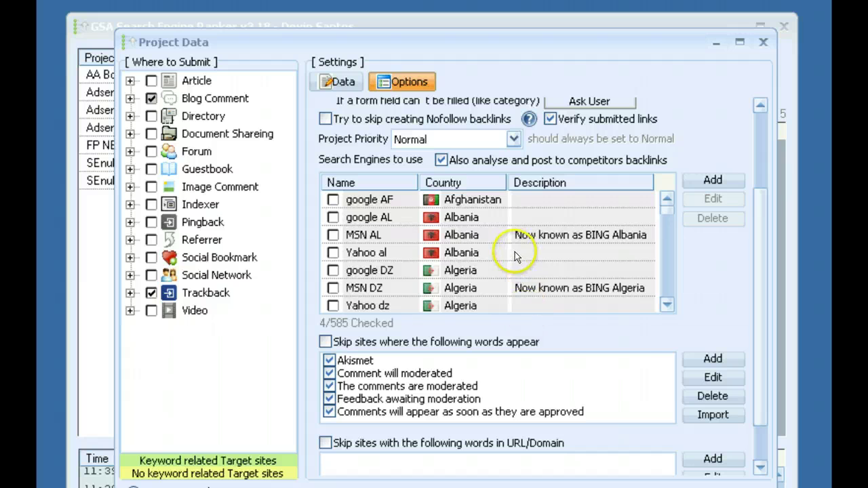
right_click(519, 257)
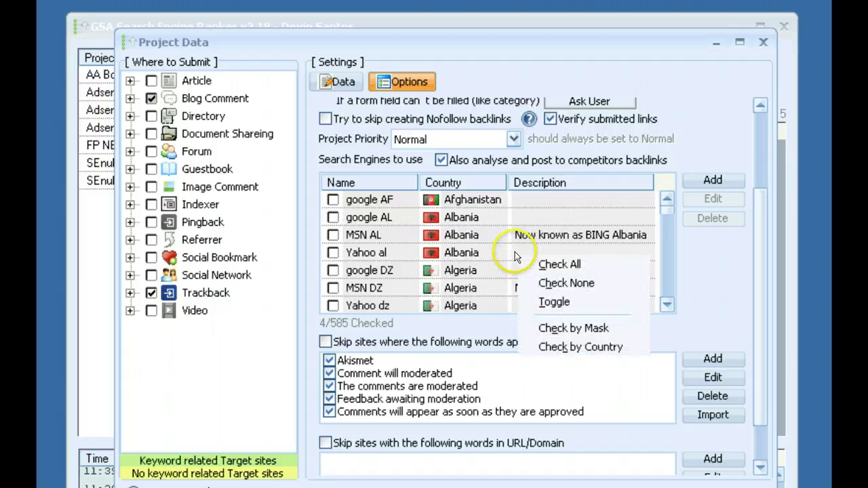
click(585, 347)
click(553, 318)
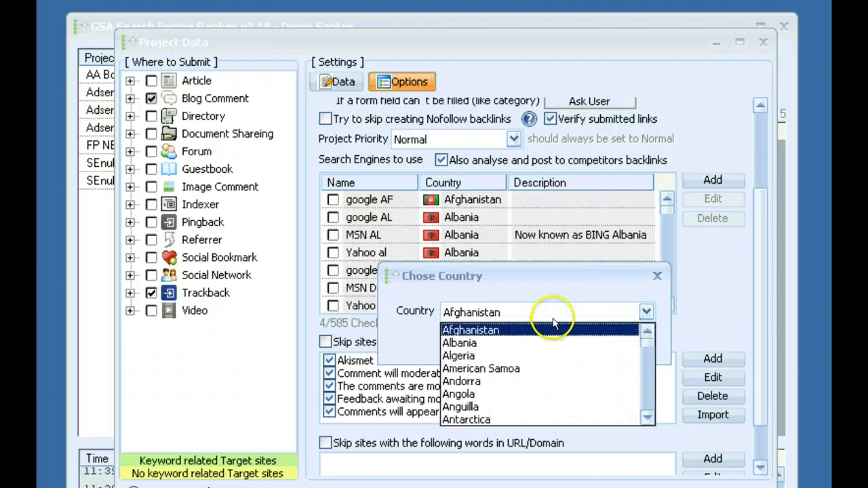
key(u)
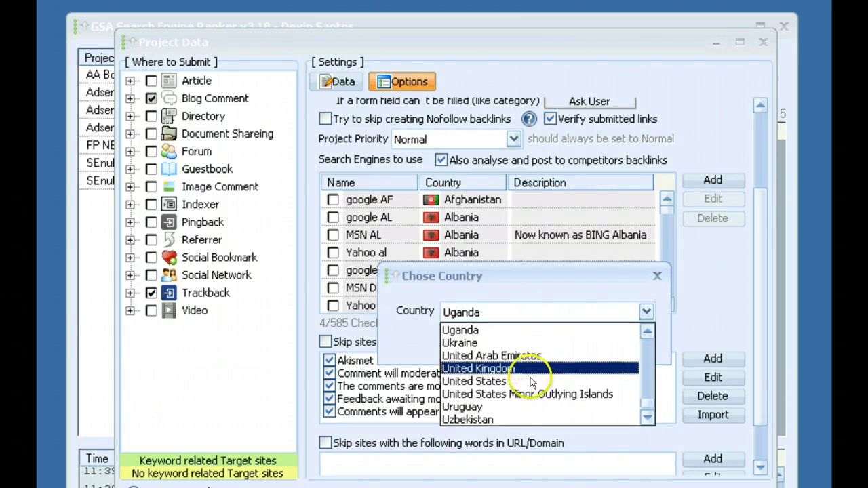
click(531, 382)
click(483, 345)
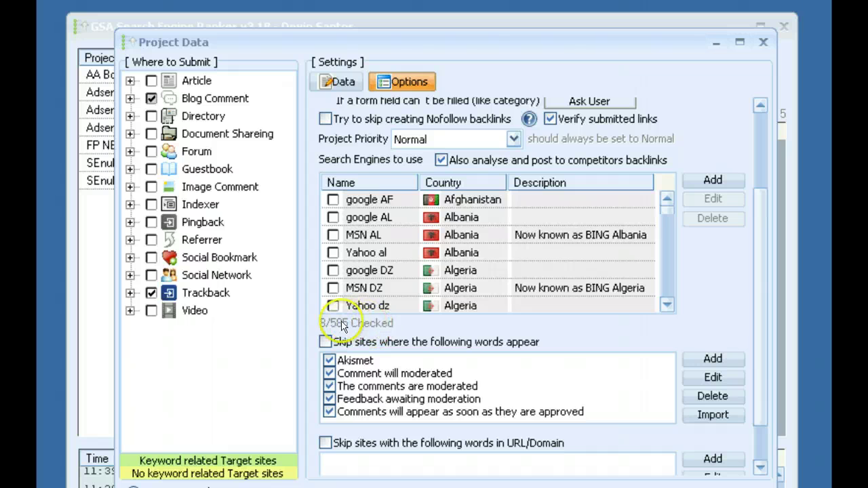
Step: Add the United Kingdom search engines to the new project's selection and leave the project without saving it
right_click(502, 253)
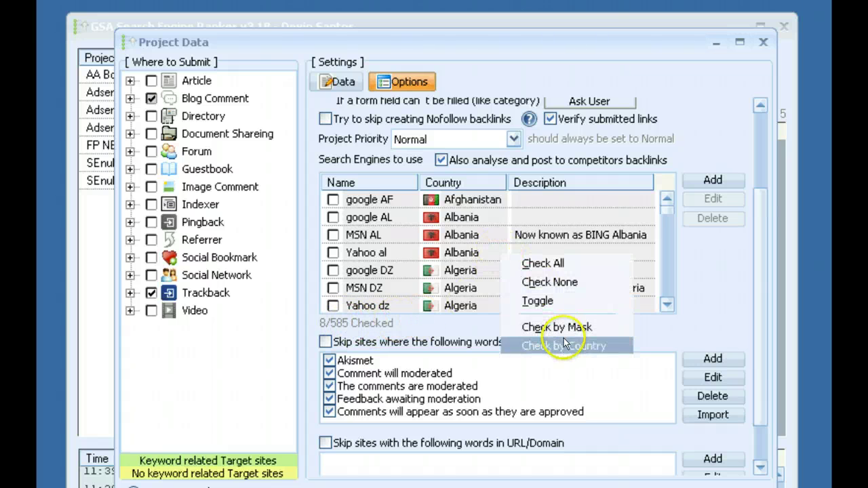
click(560, 344)
click(533, 312)
key(u)
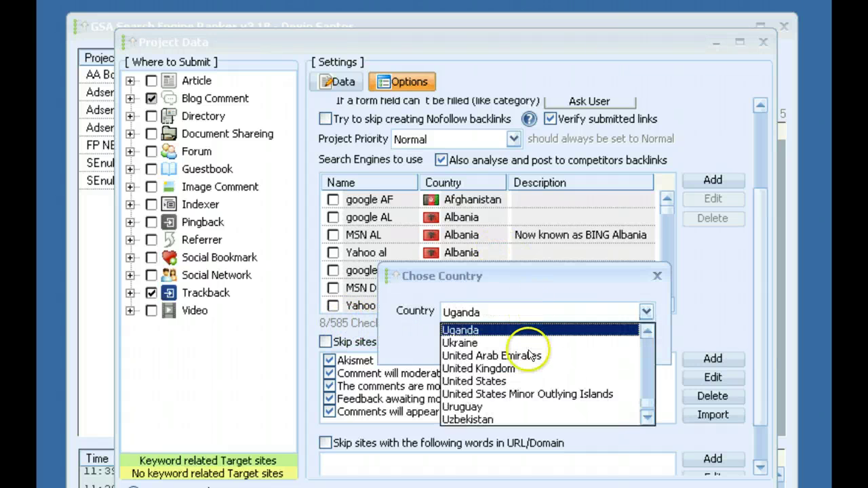
click(508, 369)
click(471, 343)
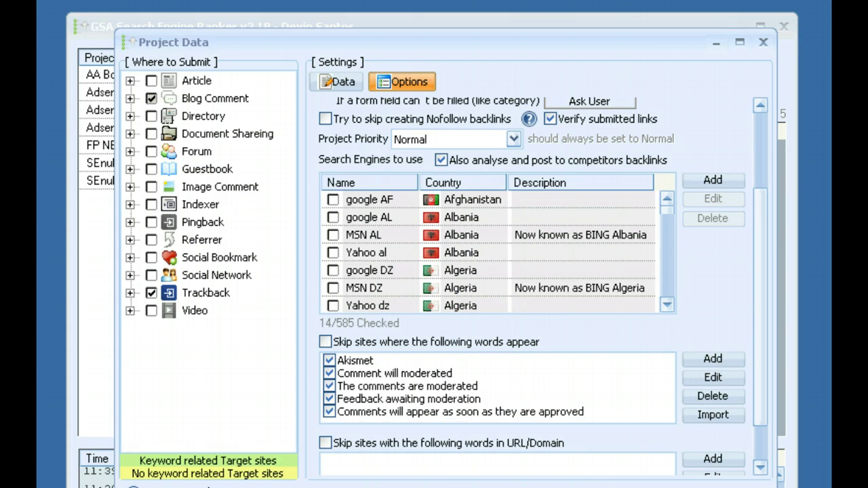
key(Return)
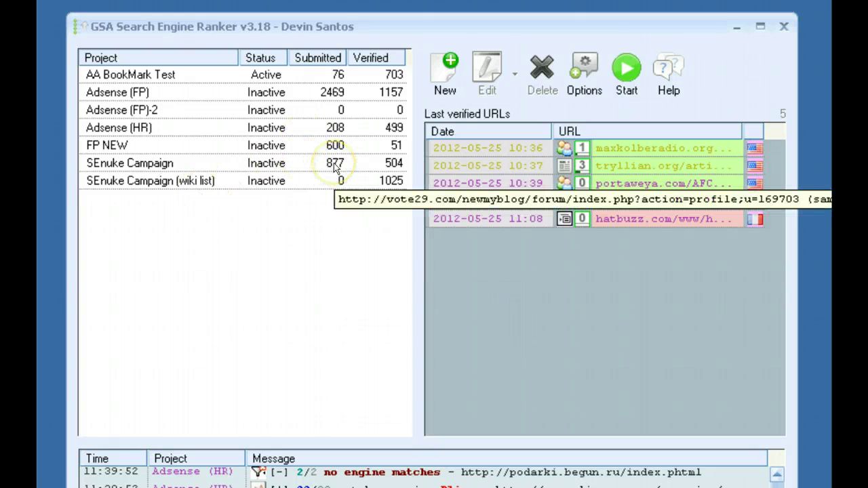
click(544, 299)
Step: Open the captcha settings and cycle through the available primary captcha services, ending on Captcha Sniper
click(588, 80)
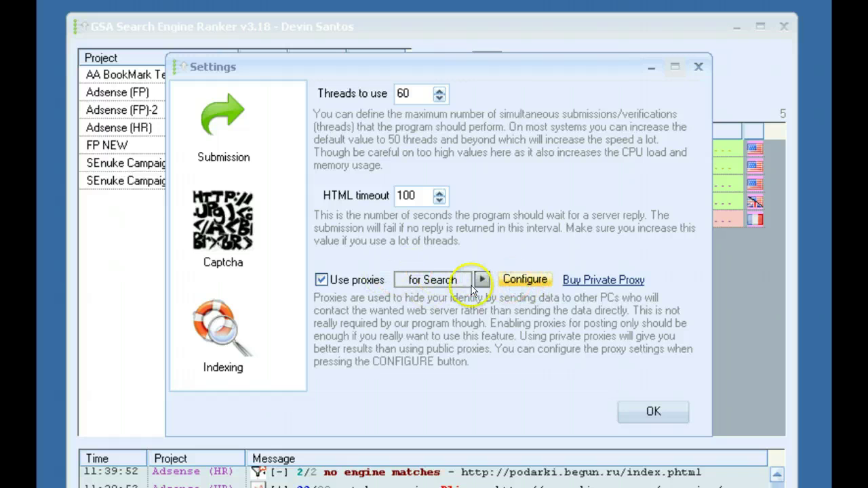
click(223, 227)
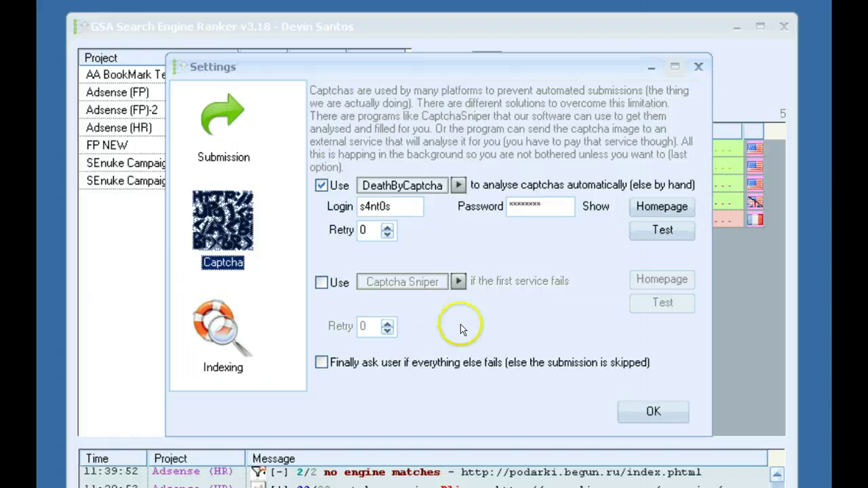
click(458, 187)
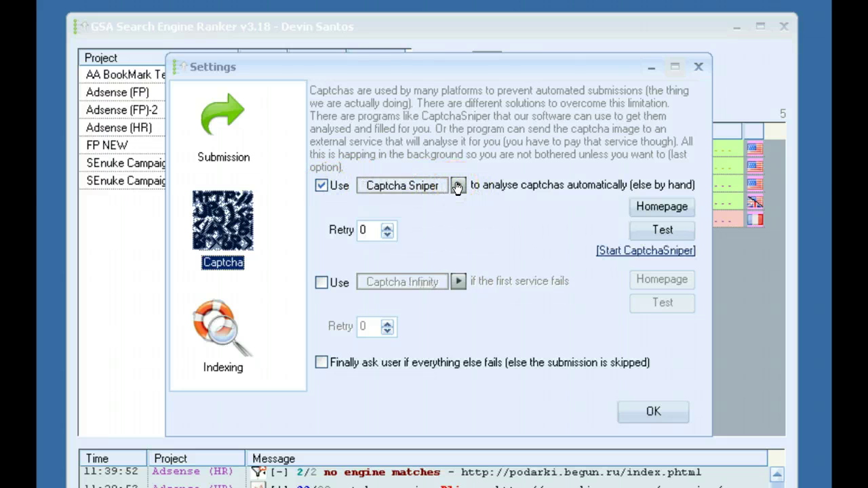
click(458, 186)
click(458, 186)
click(458, 187)
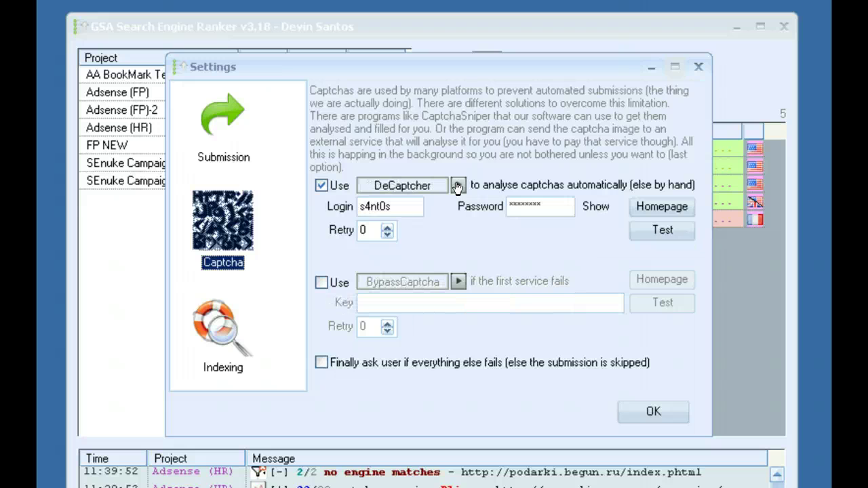
click(458, 186)
click(458, 186)
click(458, 187)
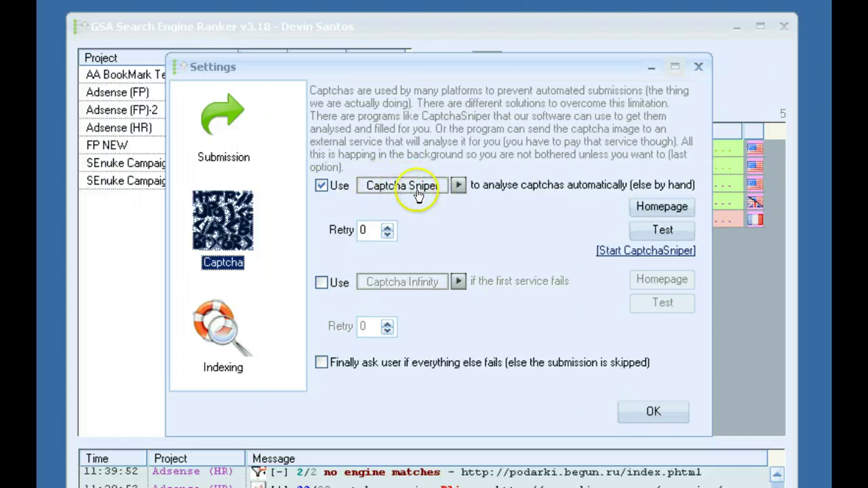
Step: Try a fallback captcha service, switching to Image Typerz and BypassCaptcha, and the option to finally ask the user, leaving both disabled
click(331, 284)
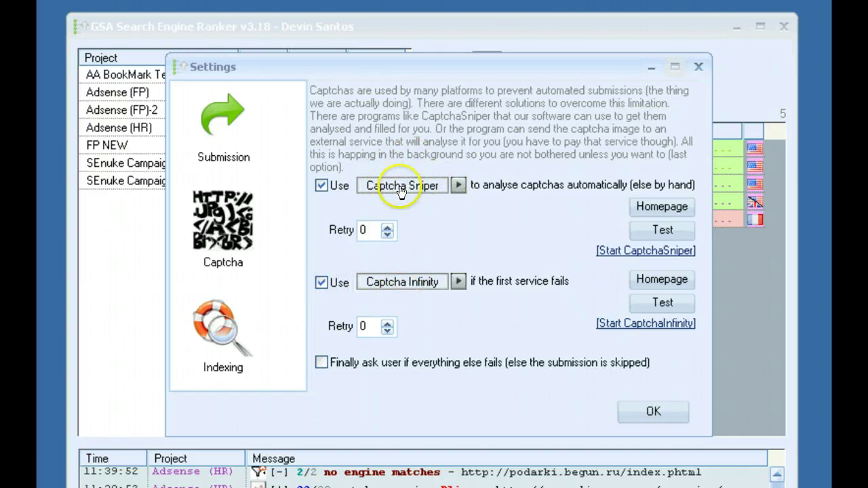
click(437, 282)
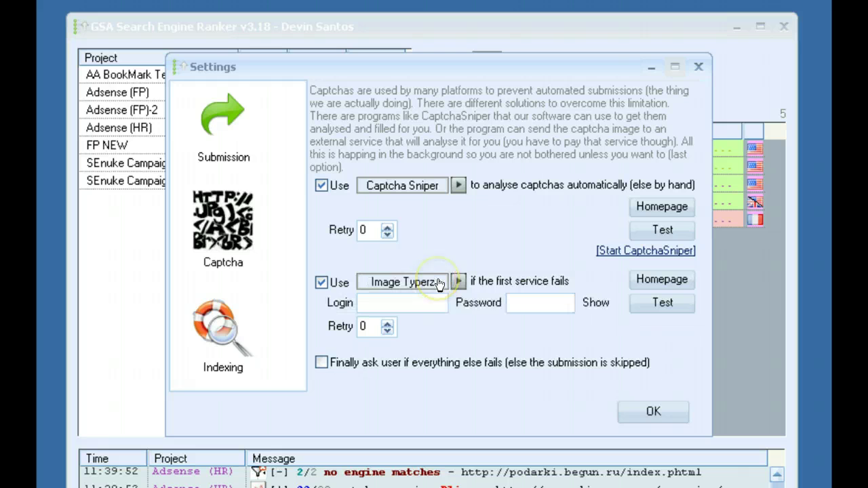
click(438, 283)
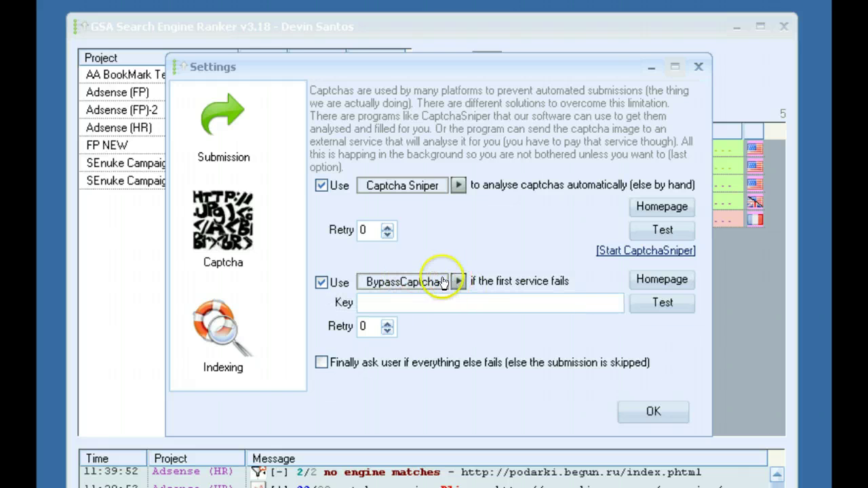
click(322, 282)
click(332, 363)
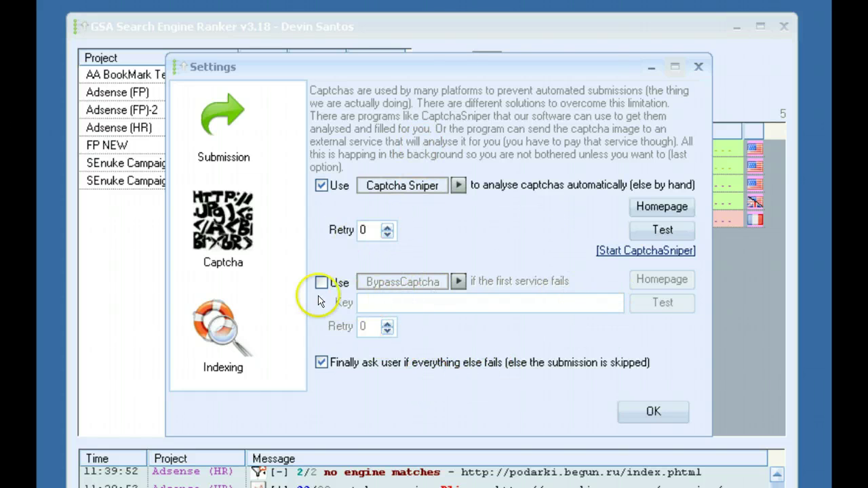
click(411, 368)
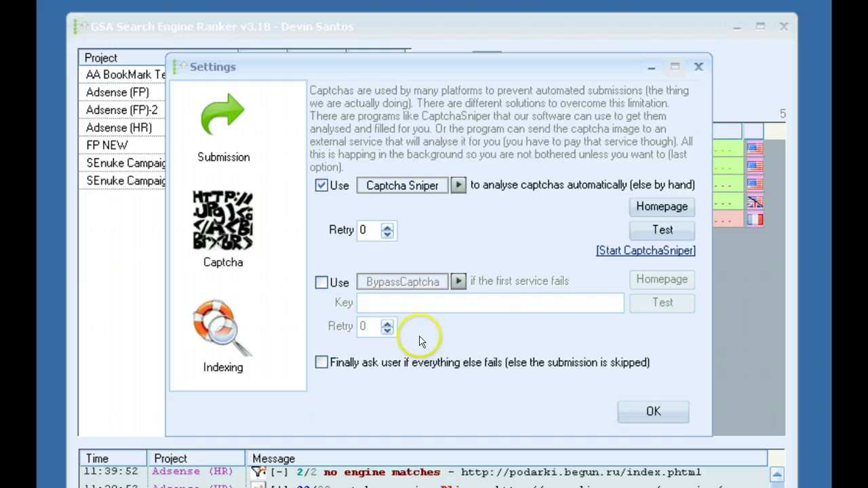
Step: Examine the indexing settings with the blog search engine list, and view the running GSA SEO Indexer before minimizing it
click(232, 348)
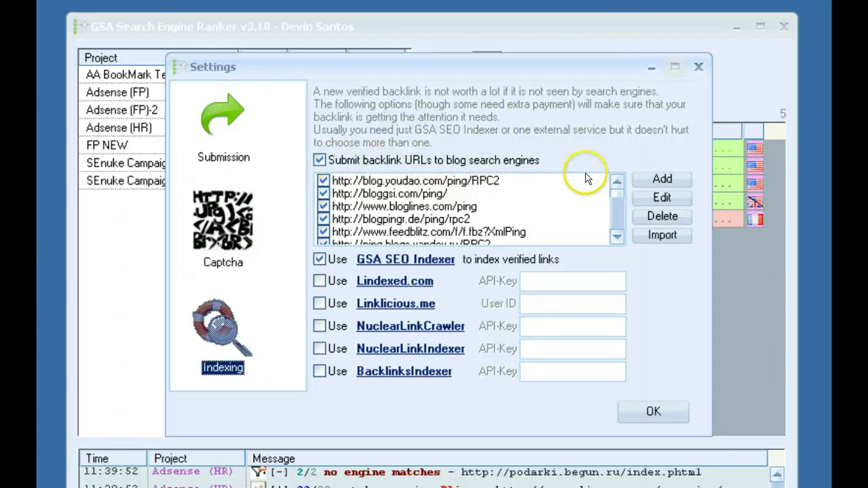
drag(617, 199, 611, 182)
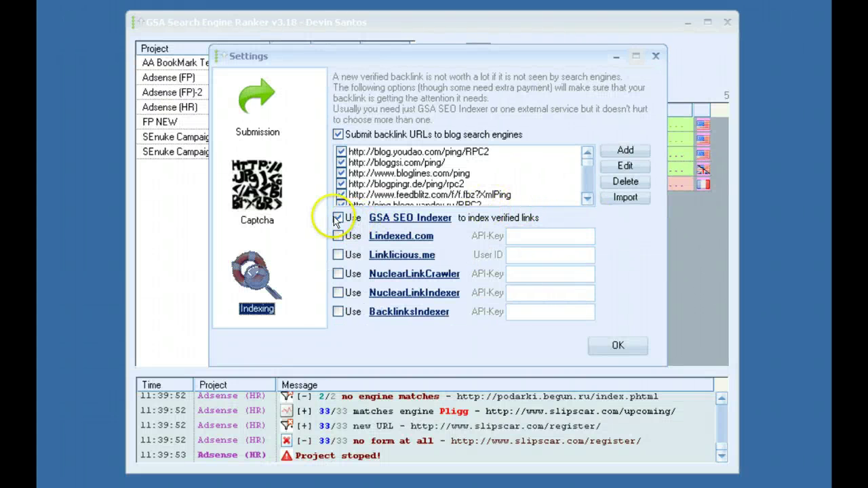
click(337, 218)
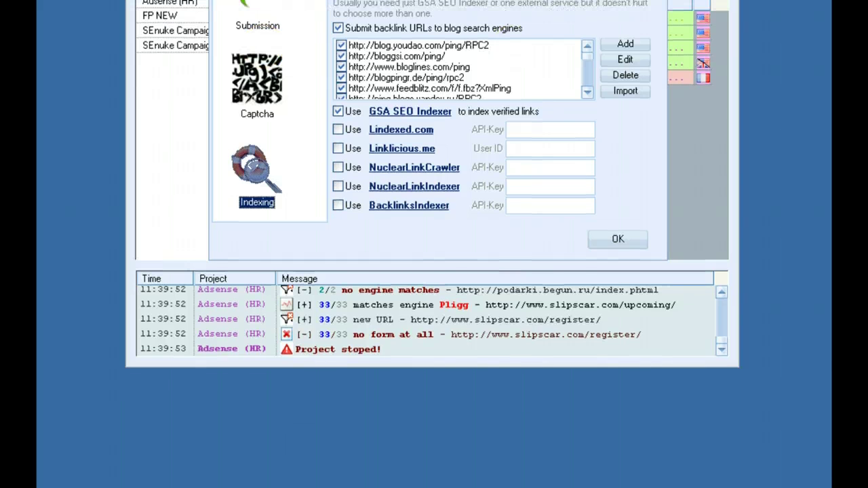
drag(437, 250, 620, 124)
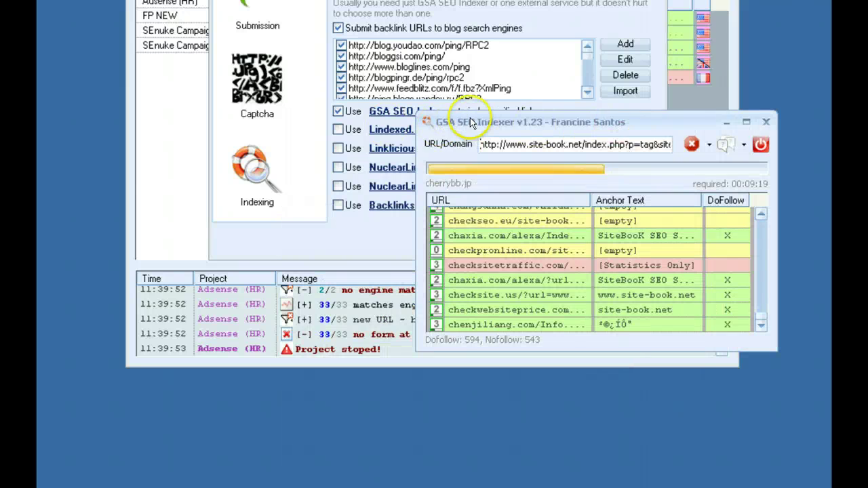
drag(472, 122, 433, 99)
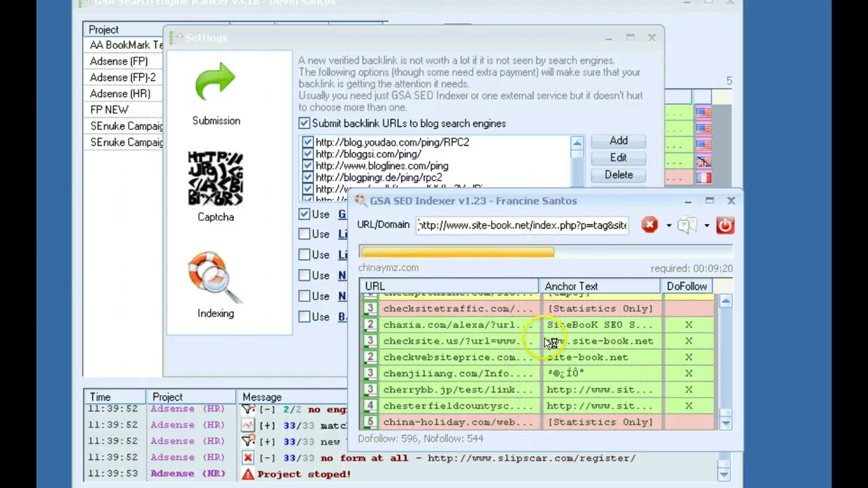
click(688, 201)
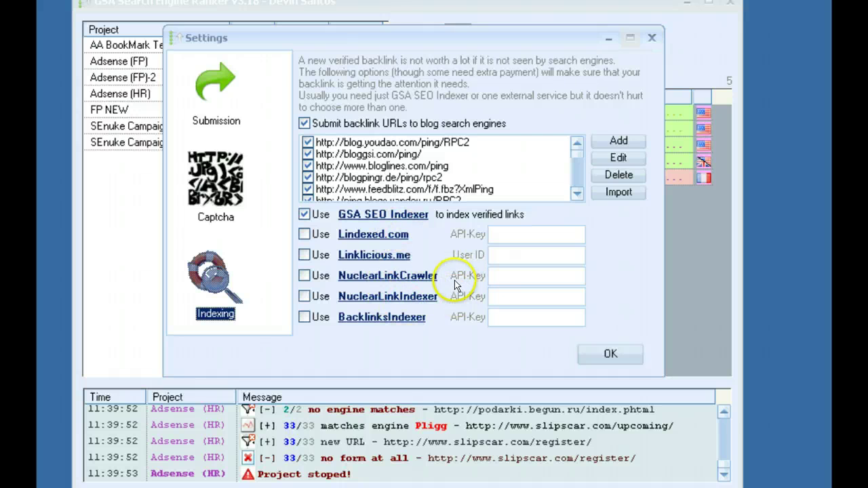
Step: Try enabling the Lindexed.com, Linklicious.me and NuclearLinkCrawler indexing services and disable all three again
click(304, 234)
click(304, 255)
click(304, 276)
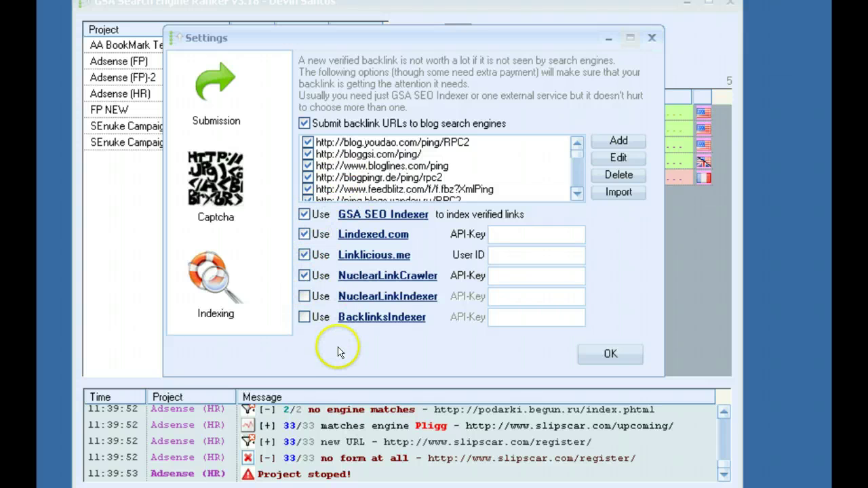
click(304, 276)
click(304, 255)
click(304, 234)
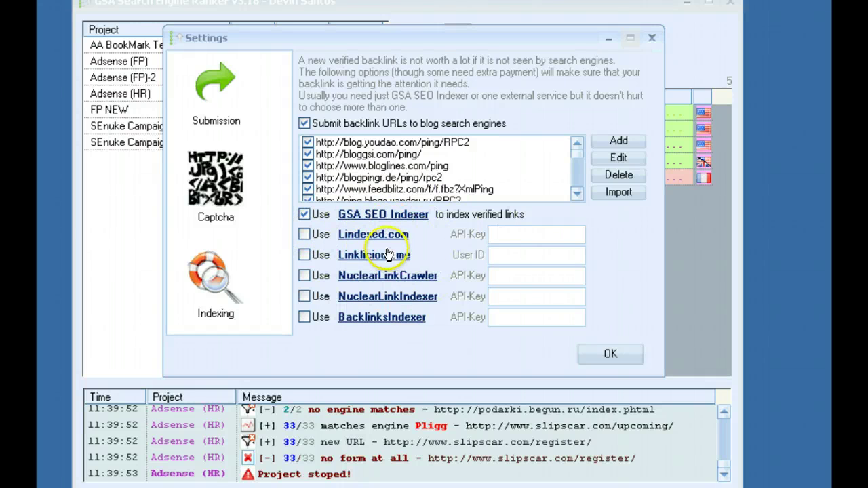
Step: View the file import for blog search engines and cancel it, and close the settings from the submission page without confirming
click(617, 193)
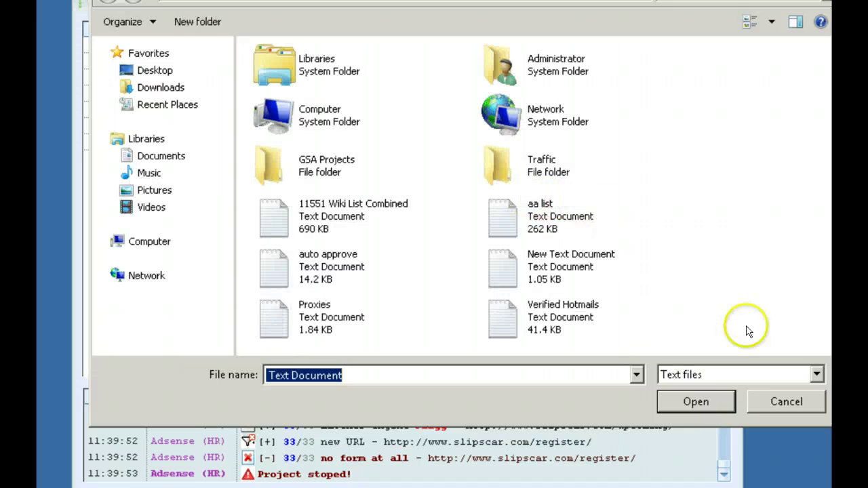
click(785, 402)
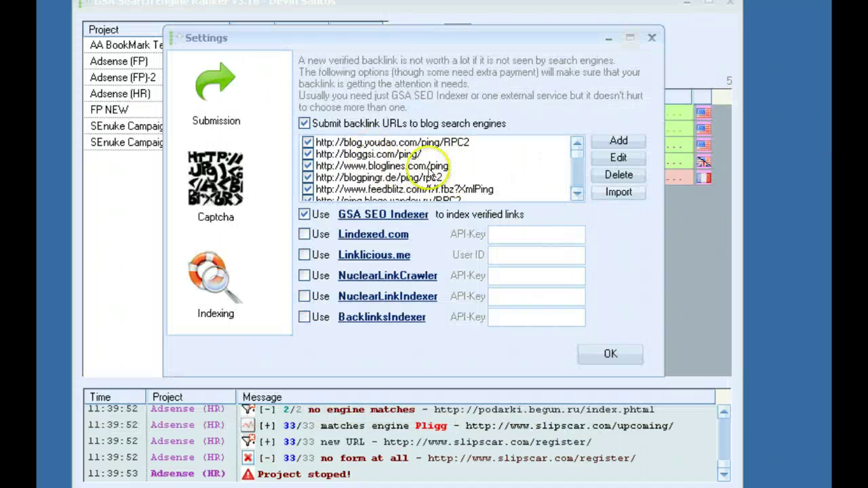
click(214, 85)
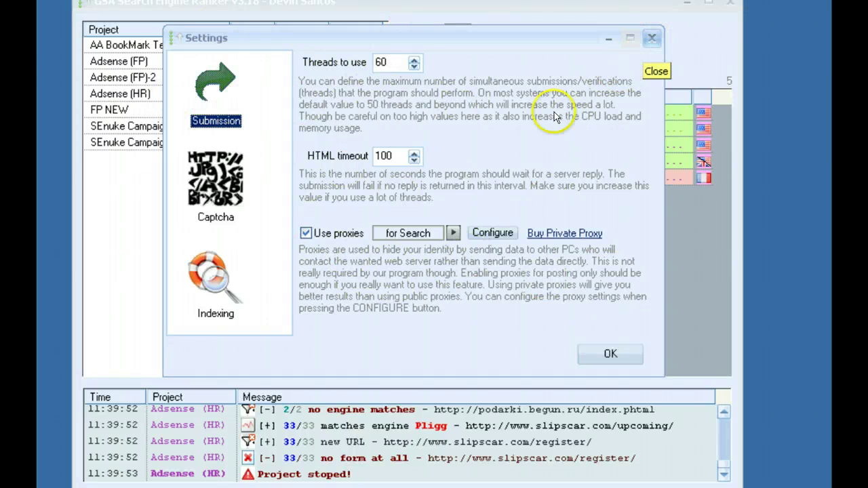
click(651, 39)
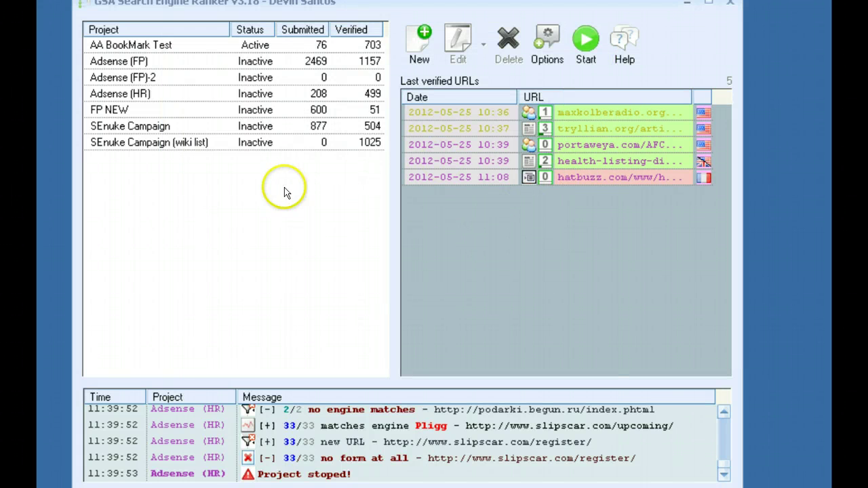